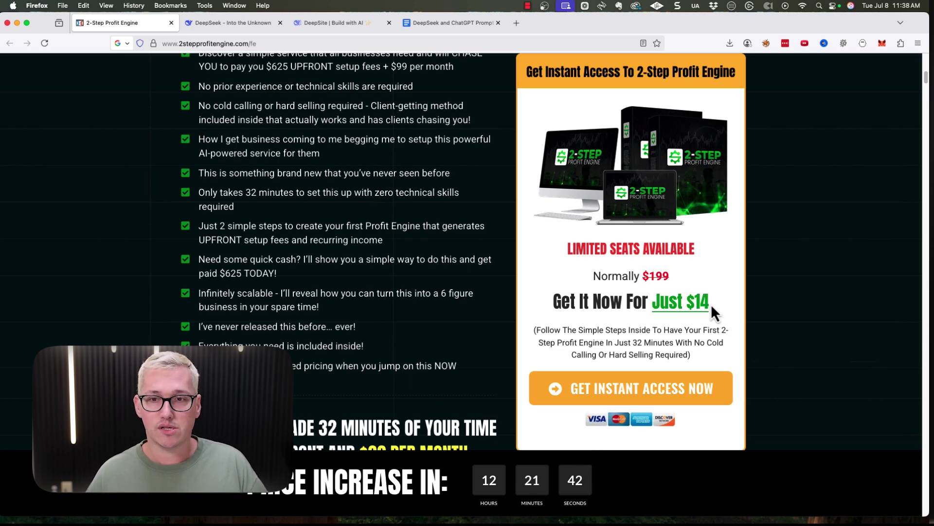
Step: Highlight the 'Just $14' price on the slide, then clear the highlight
left_click_drag(709, 304, 653, 307)
left_click(668, 324)
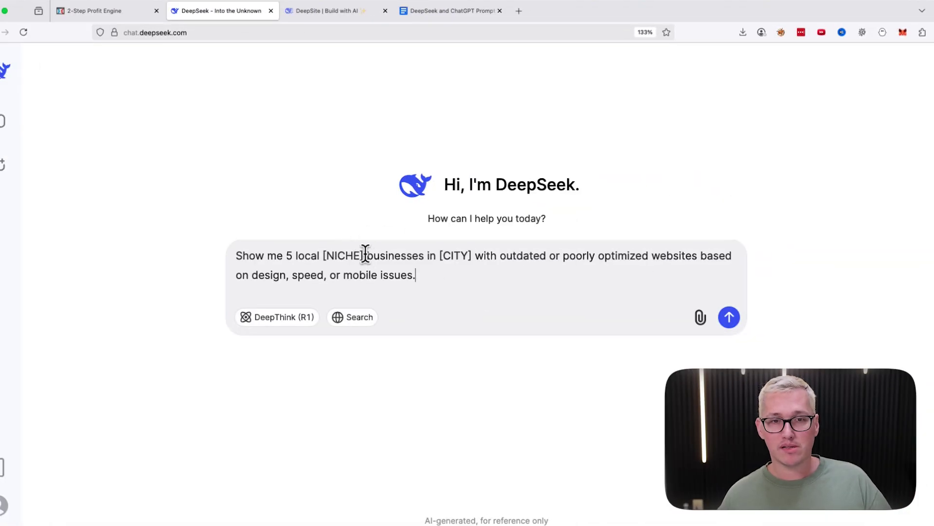
Step: Fill the prompt's placeholders with 'Bakeries' and 'Milwaukee' and send it to DeepSeek
left_click_drag(365, 253, 323, 254)
key("BackSpace")
type("Bakeries")
key("alt+Delete")
double_click(395, 253)
key("BackSpace")
key("Delete")
type("Milwaukee")
left_click(728, 319)
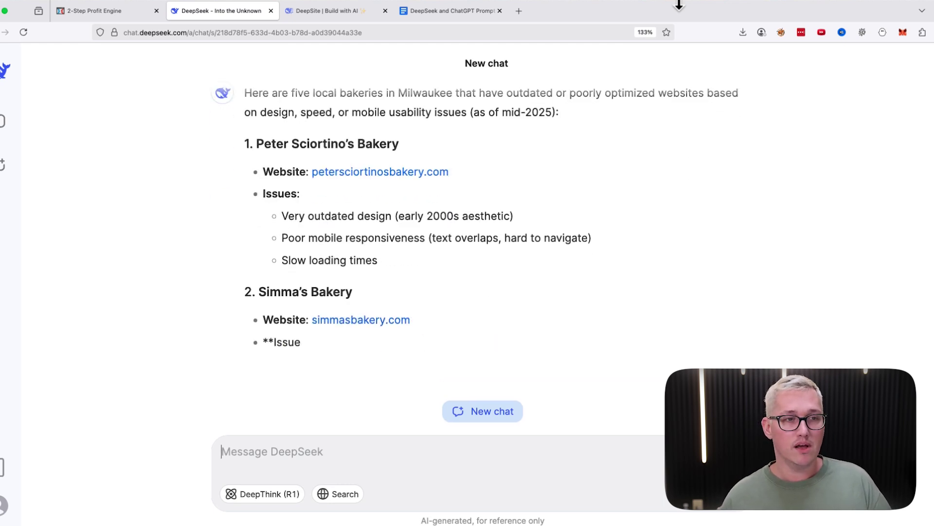
Step: Open Peter Sciortino's Bakery website in a new tab, then highlight its three listed issues
scroll(539, 286, "up", 10)
scroll(451, 258, "up", 2)
scroll(416, 190, "down", 5)
scroll(437, 197, "down", 1)
scroll(428, 188, "up", 1)
left_click(409, 156)
left_click(336, 19)
left_click(236, 14)
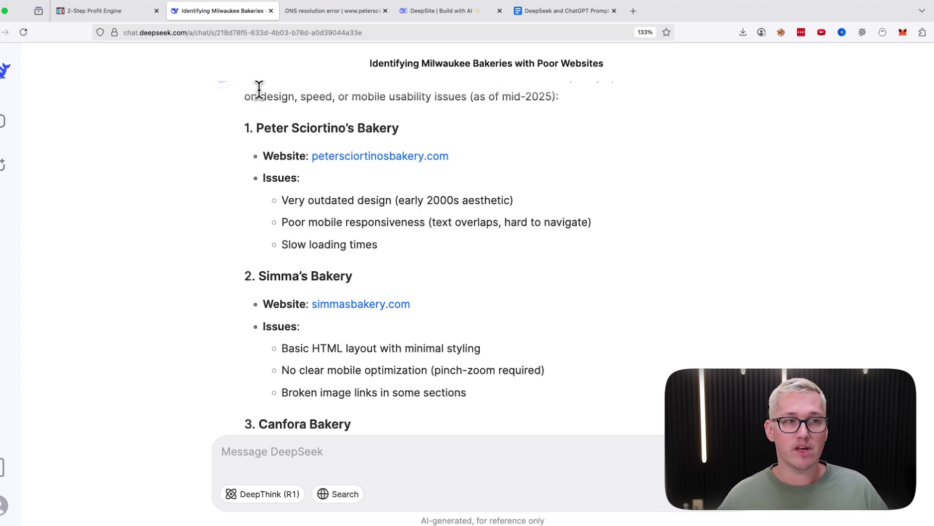
left_click_drag(378, 244, 281, 200)
Step: Open Simma's Bakery website in a new tab and scroll through it
scroll(413, 324, "down", 1)
left_click(384, 284)
scroll(609, 353, "down", 5)
scroll(609, 364, "up", 2)
scroll(611, 366, "down", 5)
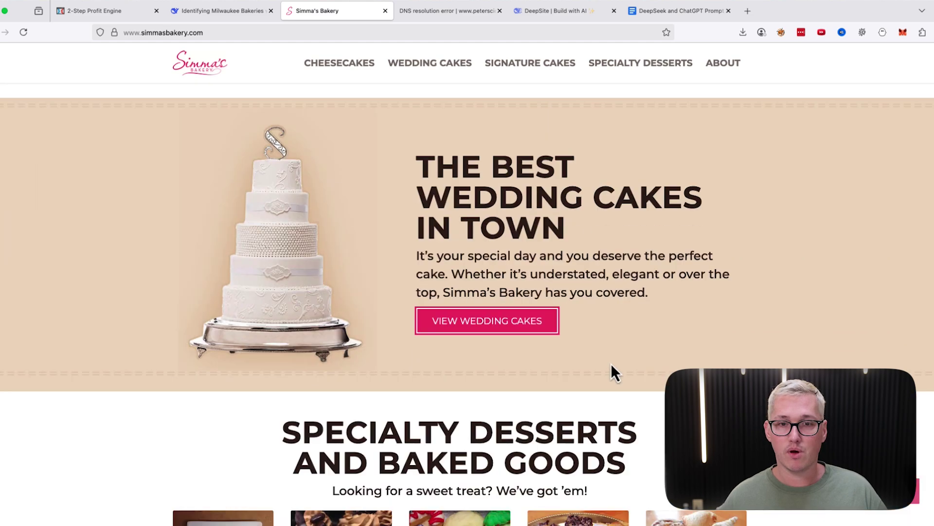
scroll(611, 365, "down", 10)
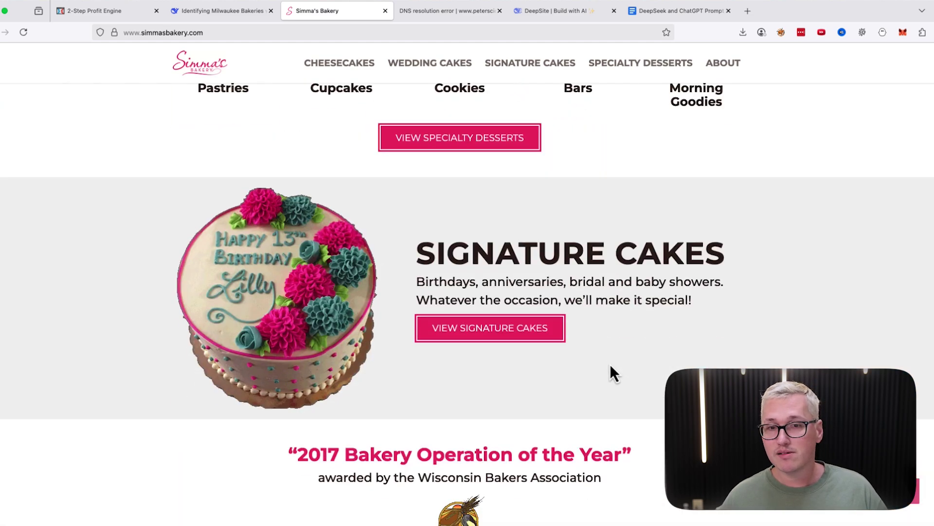
scroll(610, 370, "down", 5)
Step: Compare Simma's Bakery issues listed in the chat against its actual website
left_click(220, 15)
left_click(292, 176)
scroll(324, 288, "down", 3)
left_click_drag(283, 250, 484, 265)
left_click(335, 11)
scroll(495, 276, "up", 4)
scroll(492, 271, "up", 10)
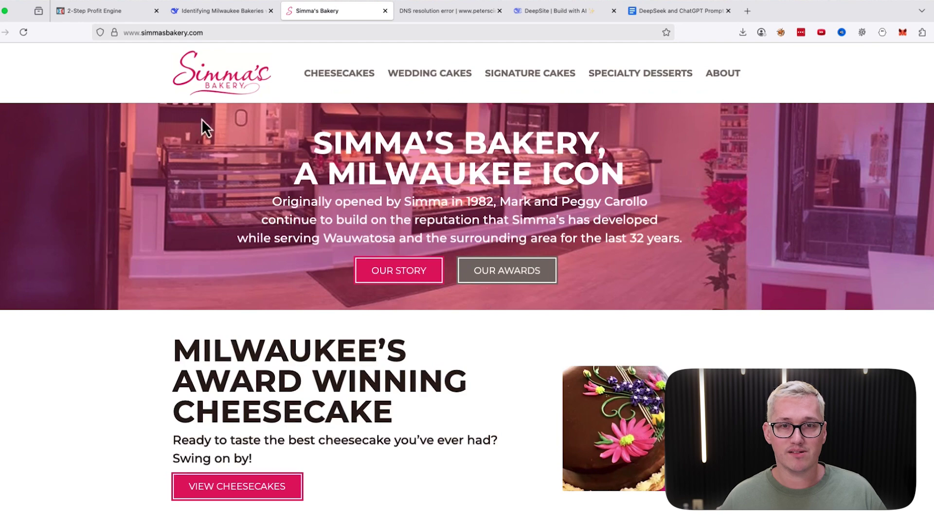
left_click(223, 11)
Step: Open Canfora Bakery's website link, which lands on a Server Not Found page
scroll(406, 320, "down", 2)
left_click(401, 311)
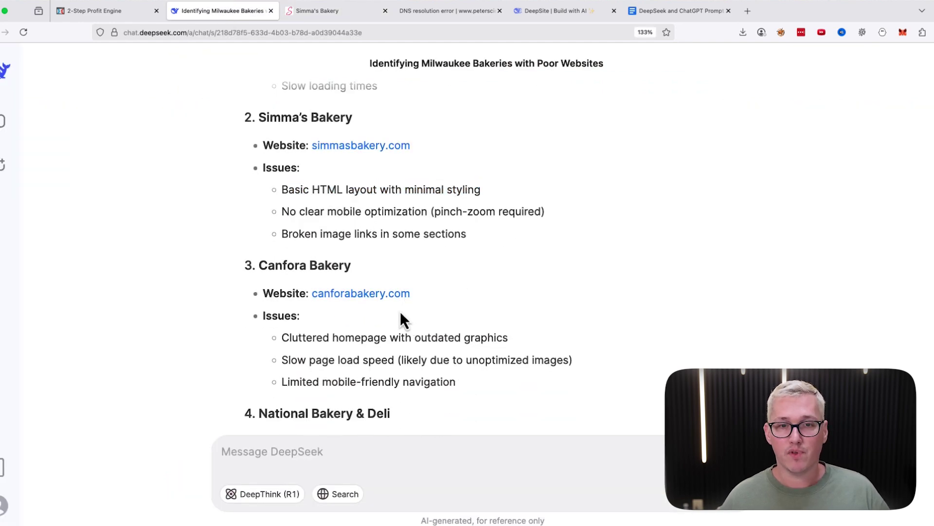
left_click(375, 294)
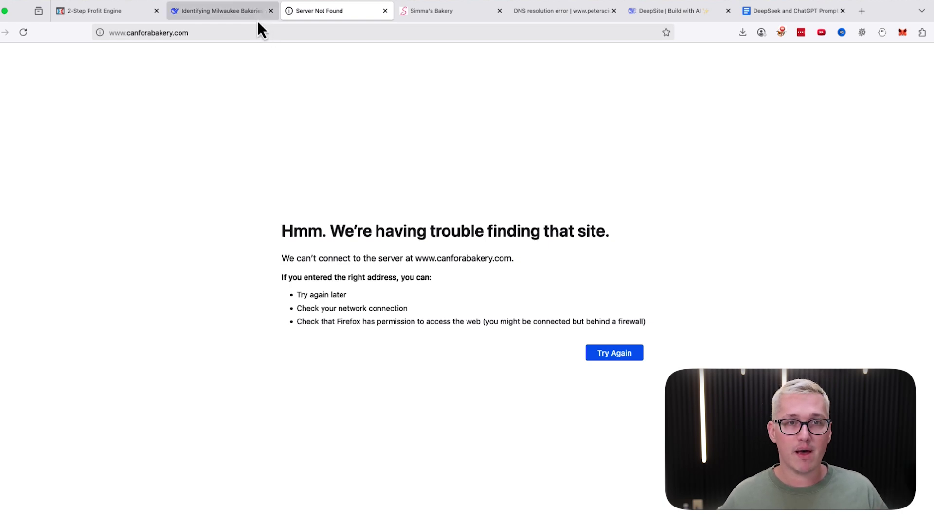
Step: Open the National Bakery & Deli website (nationalbakerydeli.com) in a new tab
left_click(190, 11)
scroll(316, 278, "down", 3)
left_click(369, 308)
Step: Open the Scardina Specialties website from the chat, then close that tab
left_click(210, 15)
scroll(407, 344, "down", 5)
left_click(399, 322)
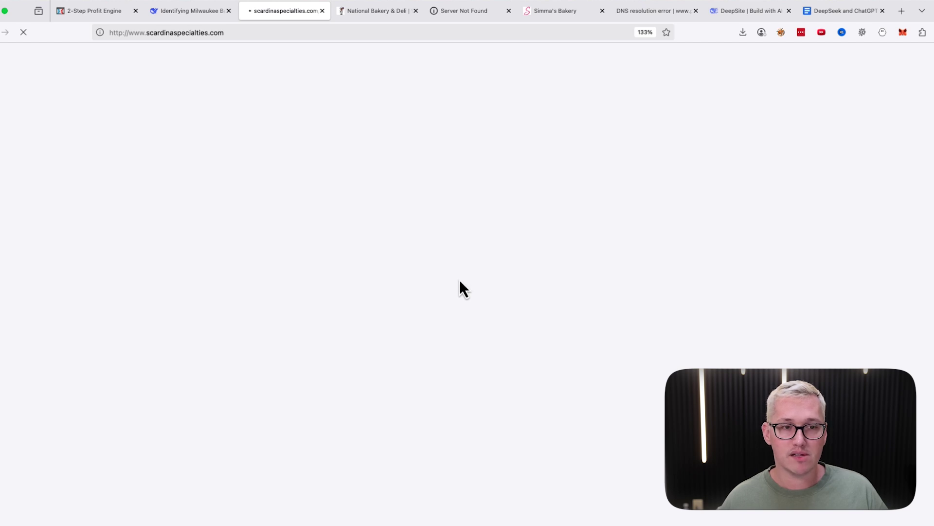
left_click(322, 11)
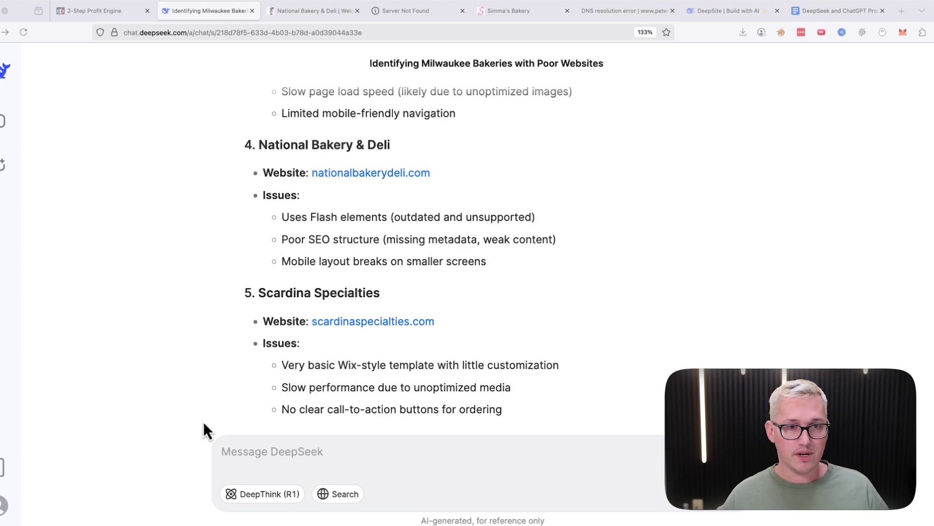
Step: Paste the cold-email prompt into a new chat, strip its quotes, and enter 'bakery website'
scroll(516, 346, "down", 5)
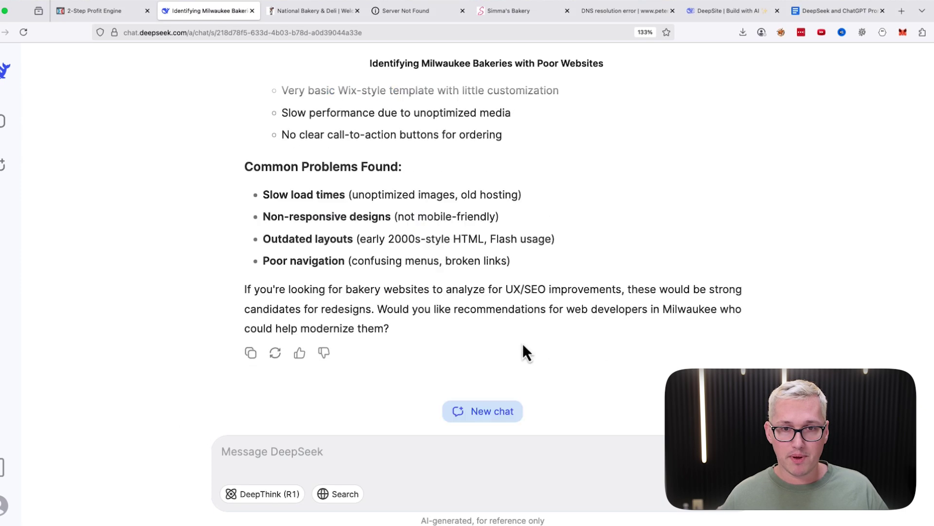
left_click(477, 412)
type("\"Write a friendly cold email offering to rebuild a poorly designed [niche] website in [city] using AI — and show them the difference before asking for payment.\"")
left_click(239, 255)
key("BackSpace")
key("super+Down")
key("BackSpace")
left_click_drag(641, 255, 561, 255)
type("bakery website")
left_click_drag(654, 255, 680, 255)
Step: Fill in 'milwaukee' as the city, trim the AI wording, and send the prompt
type("milwaukee")
left_click_drag(248, 271, 709, 254)
key("BackSpace")
key("Return")
Step: Return to the DeepSeek cold email draft and select its subject line
left_click(378, 13)
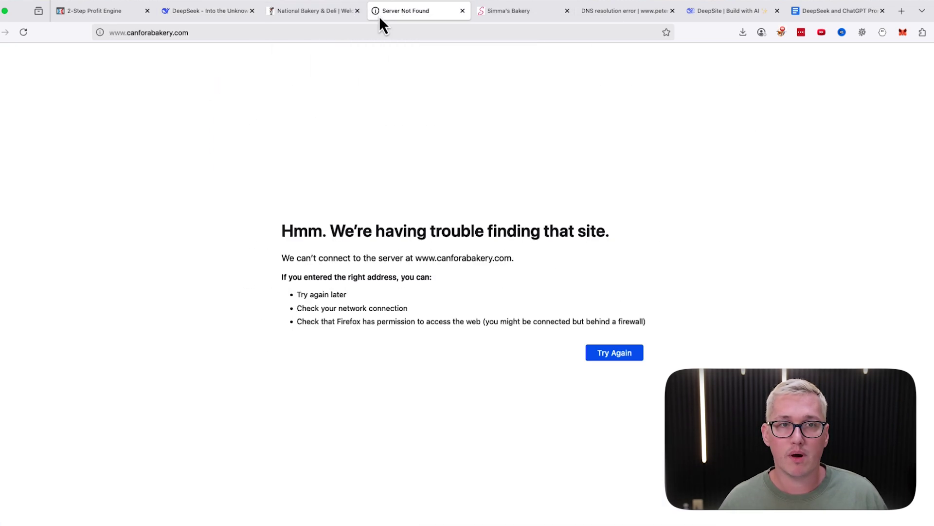
key("ctrl+shift+Tab")
left_click(206, 15)
scroll(401, 246, "up", 15)
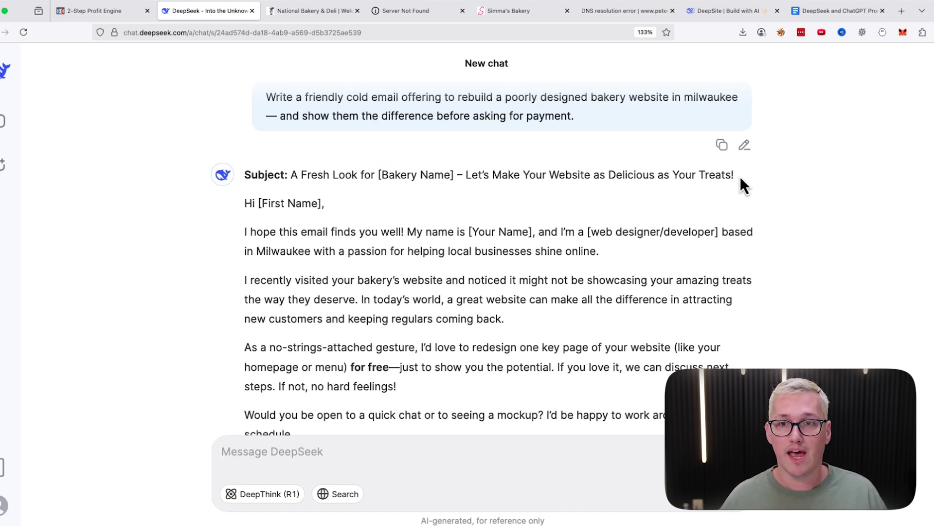
left_click_drag(732, 176, 292, 175)
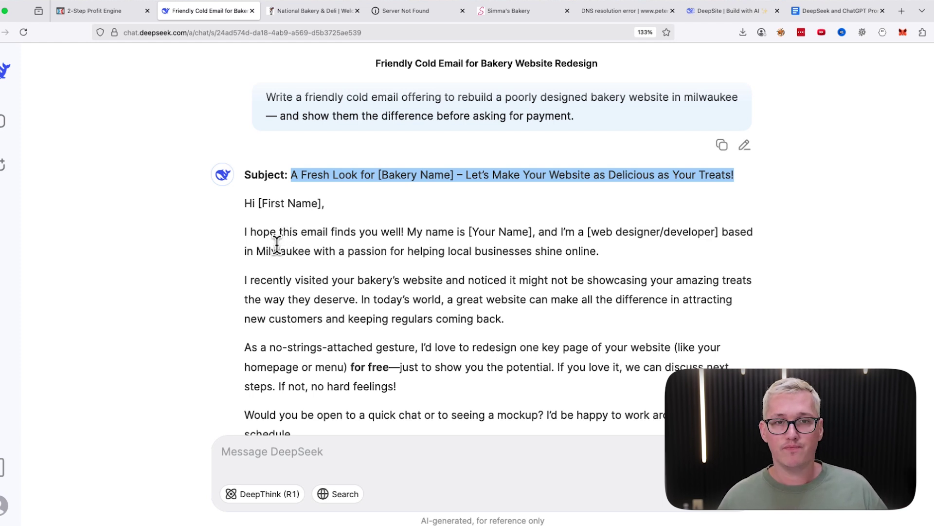
left_click(253, 232)
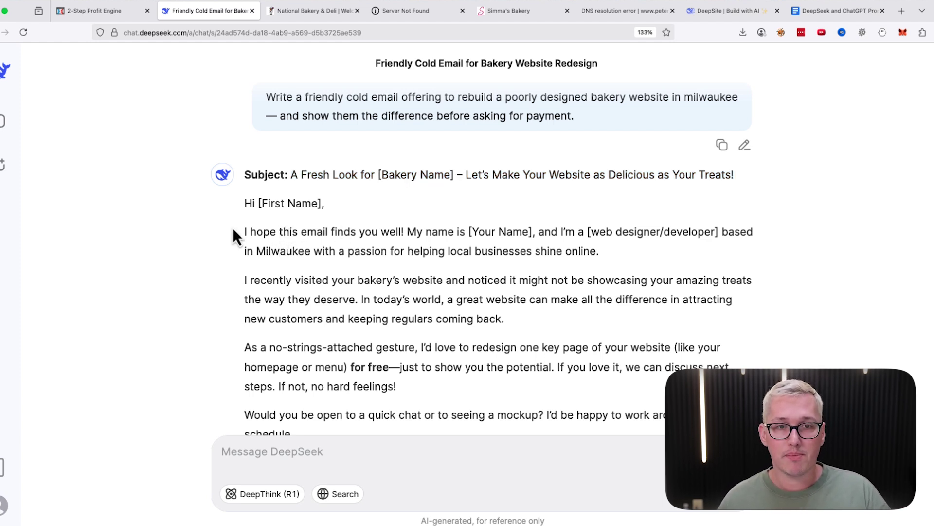
left_click_drag(233, 235, 586, 261)
left_click(406, 231)
left_click(550, 232)
scroll(561, 262, "down", 2)
left_click_drag(241, 219, 590, 213)
left_click(392, 233)
left_click_drag(248, 257, 479, 259)
left_click_drag(257, 285, 679, 294)
left_click_drag(413, 303, 502, 307)
scroll(253, 351, "down", 1)
left_click_drag(297, 330, 416, 346)
scroll(501, 317, "down", 3)
left_click_drag(275, 307, 529, 320)
Step: Show the 2-Step Profit Engine sales page with its $14 offer
left_click(89, 15)
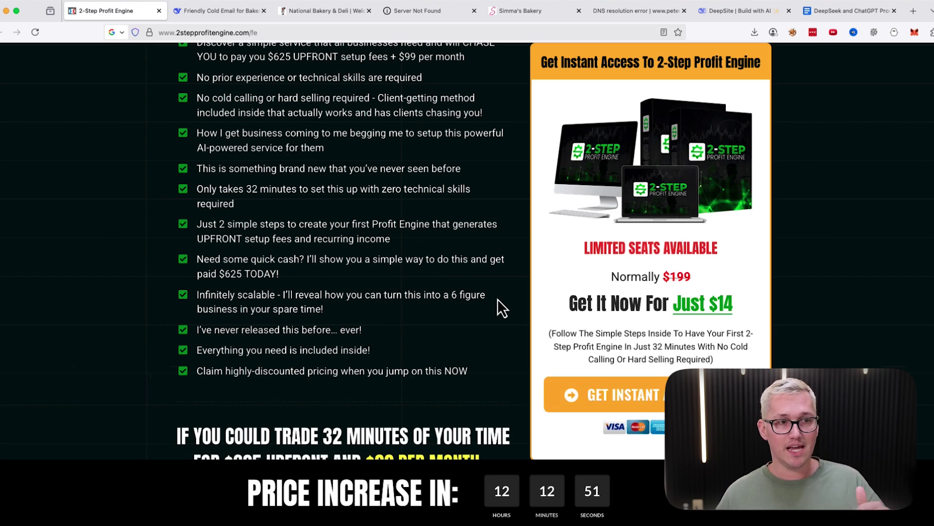
mouse_move(246, 17)
Step: Look over National Bakery & Deli's current homepage, then go to DeepSite
left_click(321, 11)
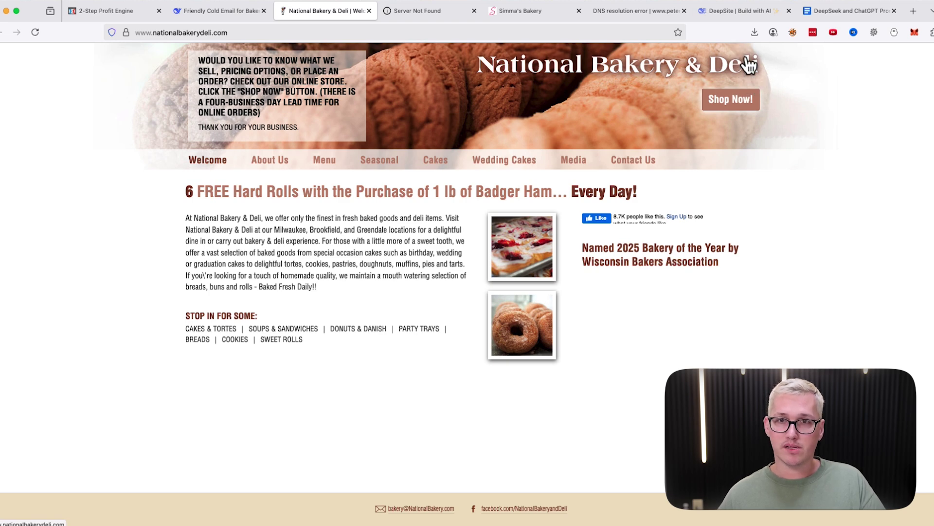
left_click(739, 12)
Step: Write a DeepSite prompt for a Milwaukee, WI bakery site, pasting the bakery's 'Stop in for some' offerings
left_click(119, 458)
type("I want you to build a")
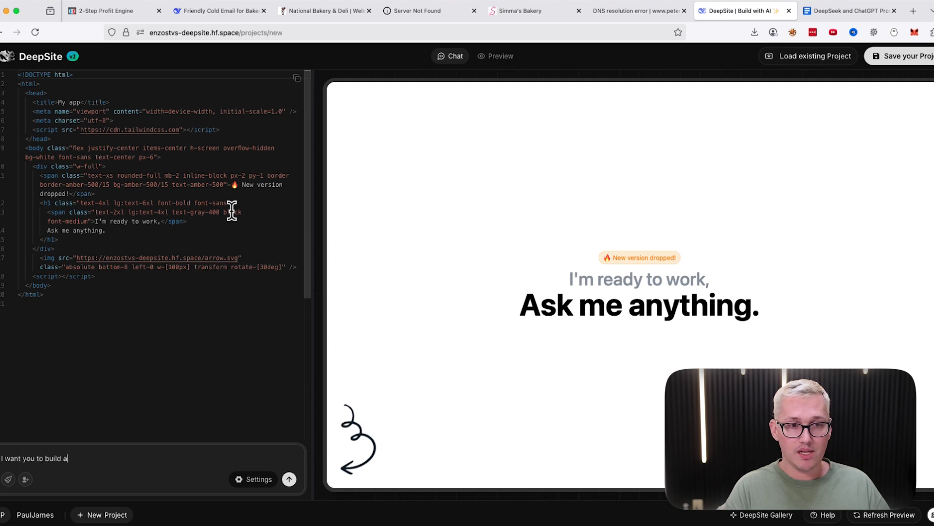
type("ilwaukee, WI")
left_click(322, 11)
left_click_drag(306, 339, 188, 336)
left_click(234, 15)
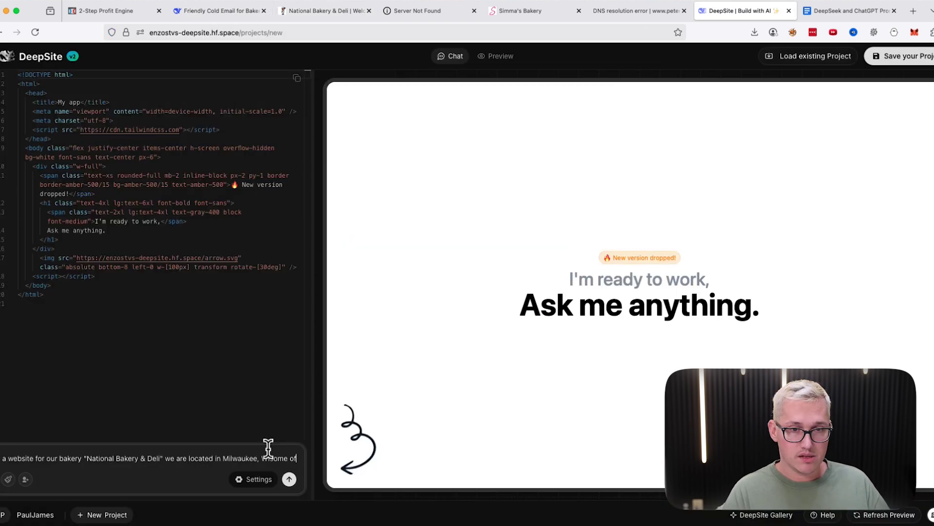
type("the things we offer are")
key("super+v")
Step: Submit the bakery site request, let DeepSite generate the homepage, then advance the slideshow
key("Return")
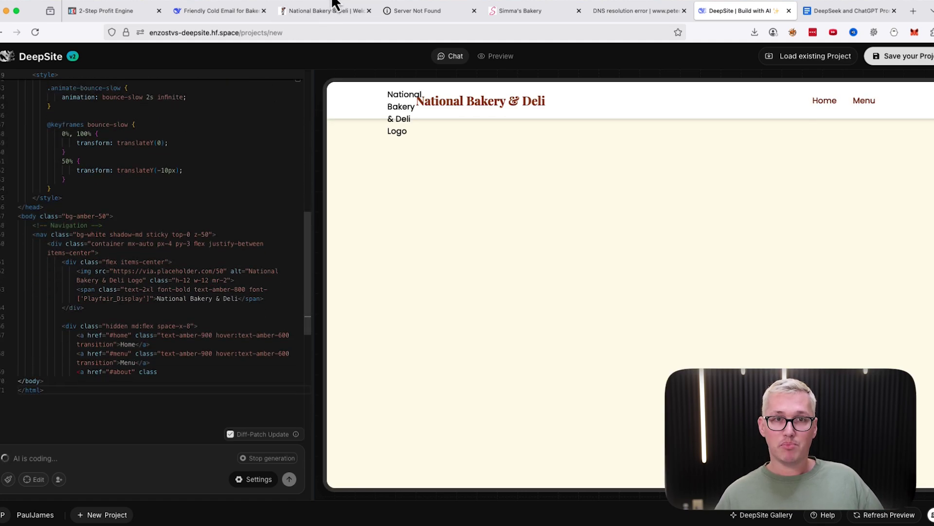
left_click(333, 9)
left_click(224, 11)
left_click(734, 15)
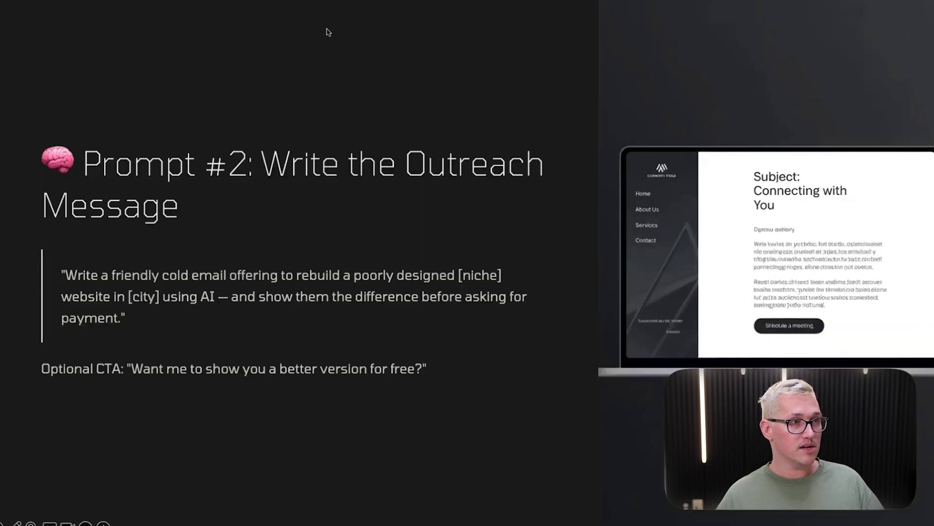
key("Right")
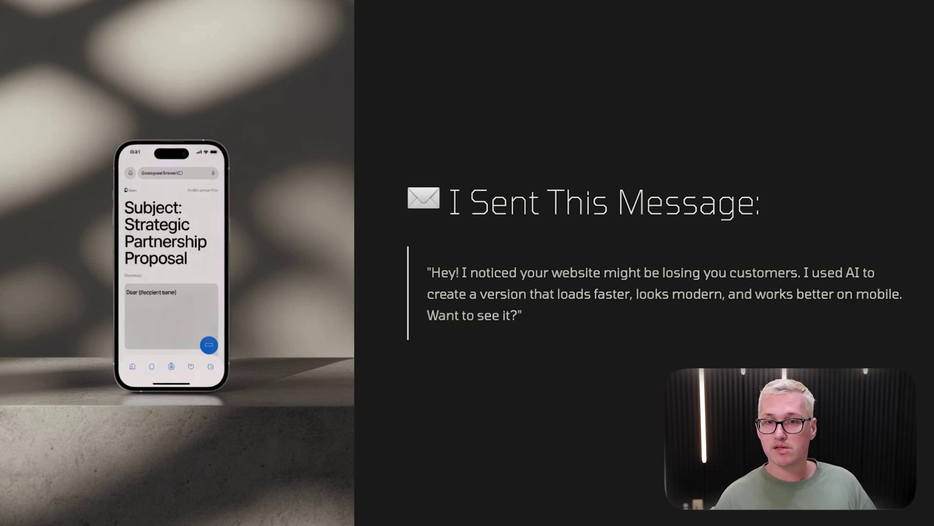
Step: Advance the slideshow past 'I Sent This Message' to 'The Client's Reaction' slide
left_click(778, 250)
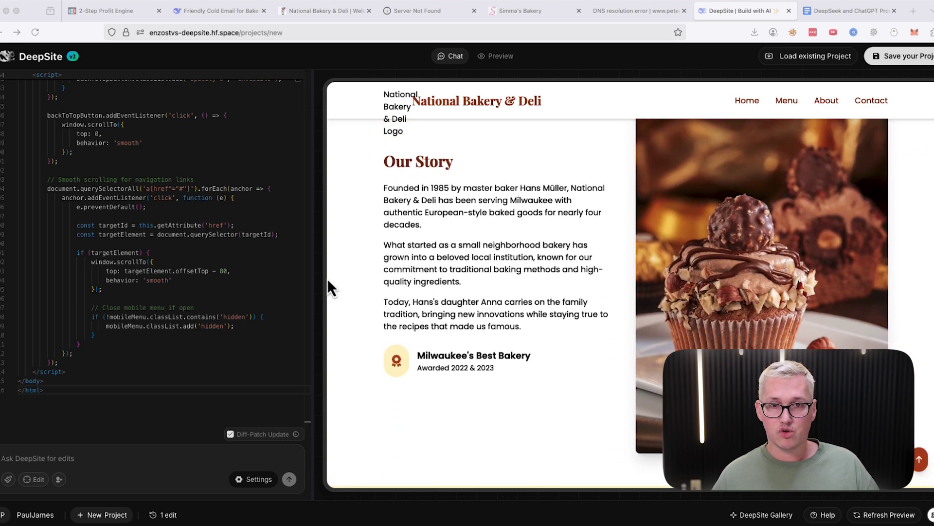
Step: View the About Us page on the live National Bakery & Deli site, then return to DeepSite
left_click(339, 14)
left_click(271, 161)
left_click(745, 11)
Step: Scroll the DeepSite code editor to the footer's © 2023 copyright line
scroll(720, 301, "down", 5)
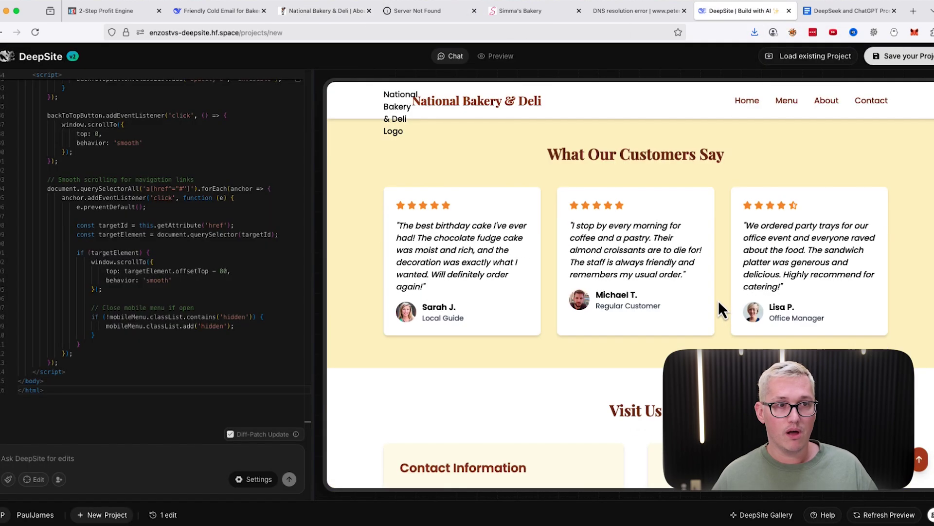
scroll(718, 300, "down", 4)
scroll(720, 313, "down", 1)
scroll(712, 317, "up", 1)
scroll(261, 292, "up", 5)
scroll(260, 296, "up", 12)
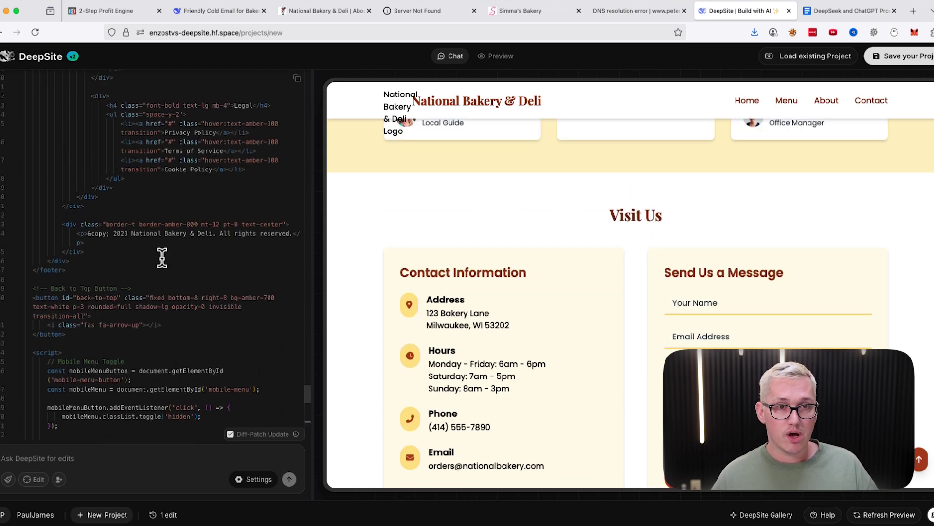
scroll(181, 278, "up", 6)
scroll(188, 209, "up", 6)
scroll(438, 287, "down", 1)
scroll(215, 284, "down", 8)
scroll(217, 284, "up", 14)
scroll(228, 282, "down", 10)
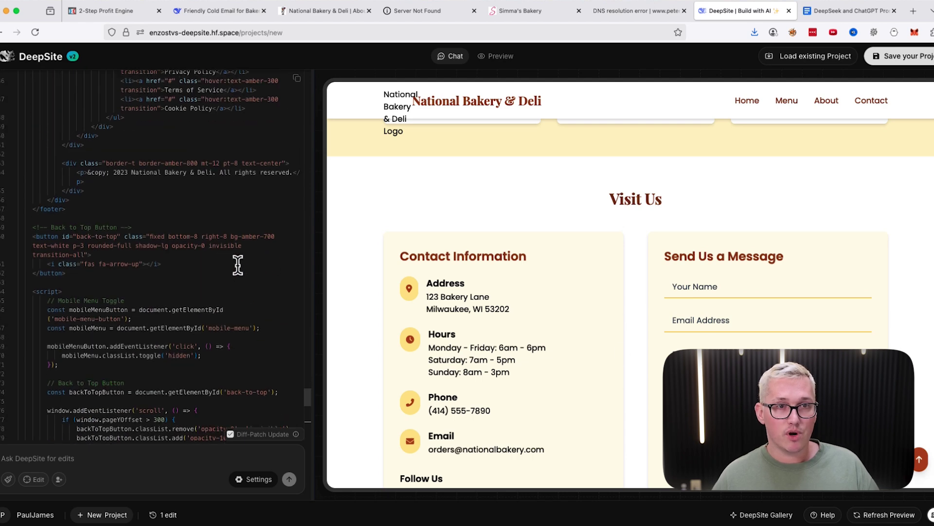
scroll(487, 292, "down", 5)
scroll(553, 438, "down", 5)
Step: Change the footer copyright from © 2023 to © 2025 and verify it in the preview
left_click(126, 168)
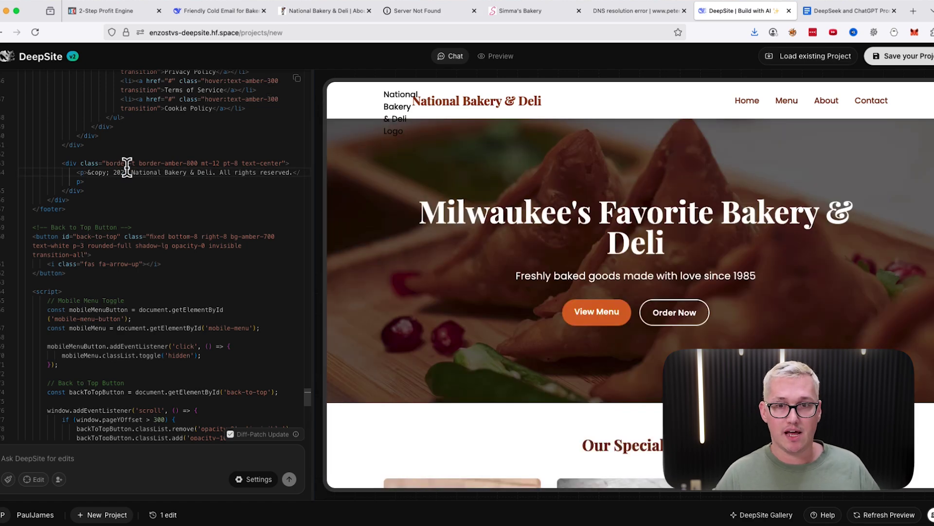
scroll(852, 319, "down", 15)
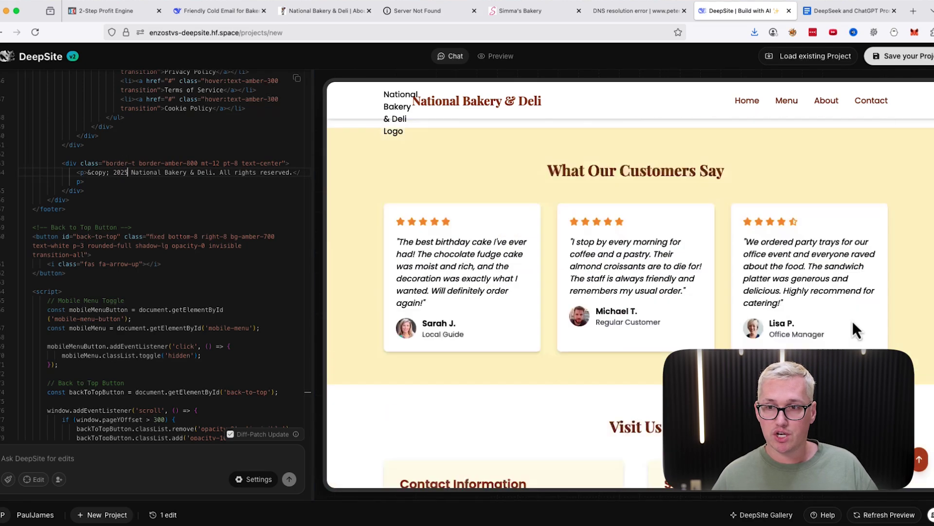
scroll(852, 326, "down", 10)
scroll(558, 460, "up", 5)
scroll(548, 438, "up", 8)
scroll(531, 413, "up", 6)
scroll(539, 403, "down", 1)
Step: Ask DeepSite's AI: 'We were actually awarded best bakery in 2021 no'
left_click(66, 459)
type("We were actually awarded best bakery in 2021 not 2022")
key("Return")
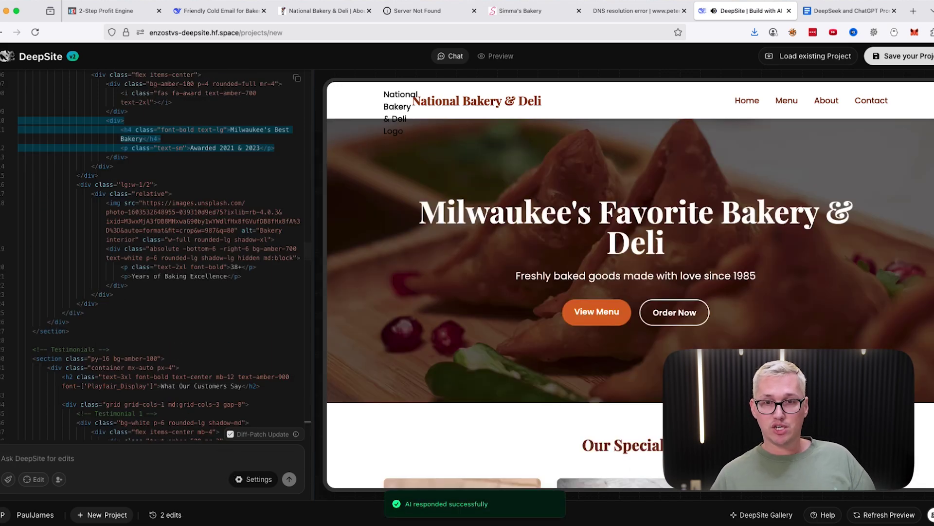
Step: Scroll the refreshed preview down to the Milwaukee's Best Bakery award badge
scroll(663, 267, "down", 15)
scroll(559, 330, "down", 5)
scroll(210, 355, "down", 3)
left_click_drag(479, 270, 456, 270)
scroll(195, 328, "down", 10)
scroll(609, 386, "up", 6)
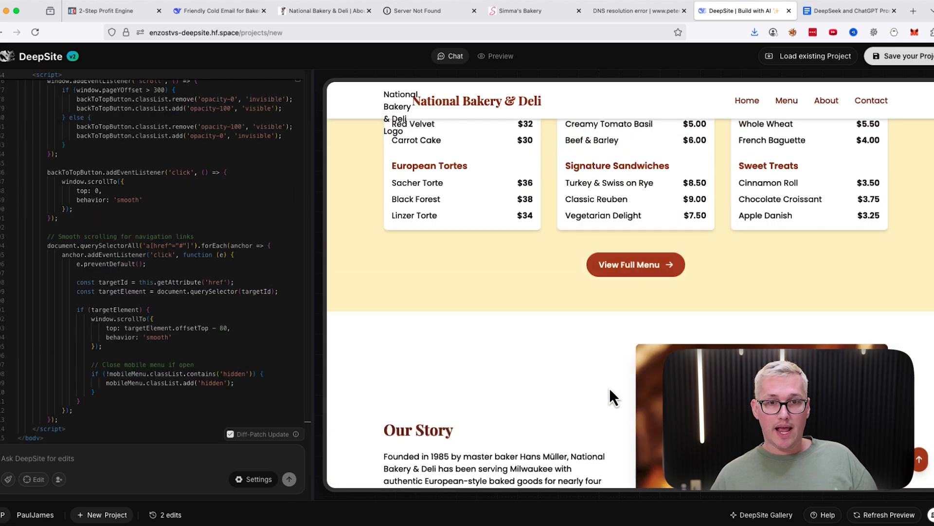